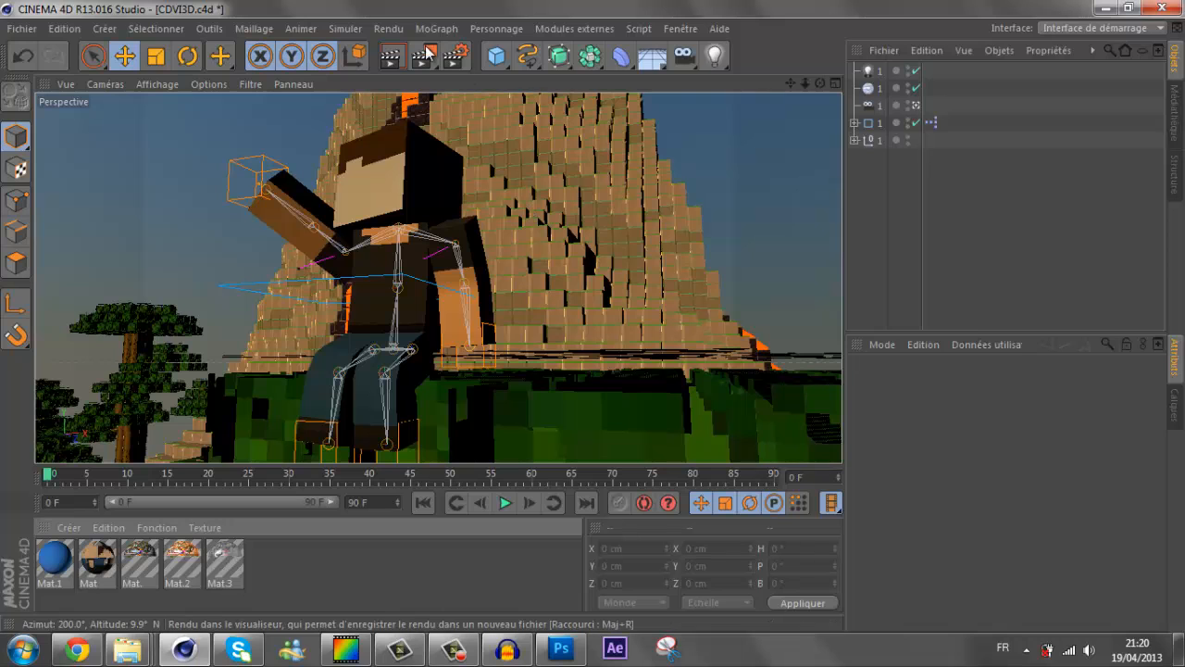
# Step: Set the render's save path to a file named CDVI3D in the ClankZoniProd folder
pyautogui.click(460, 60)
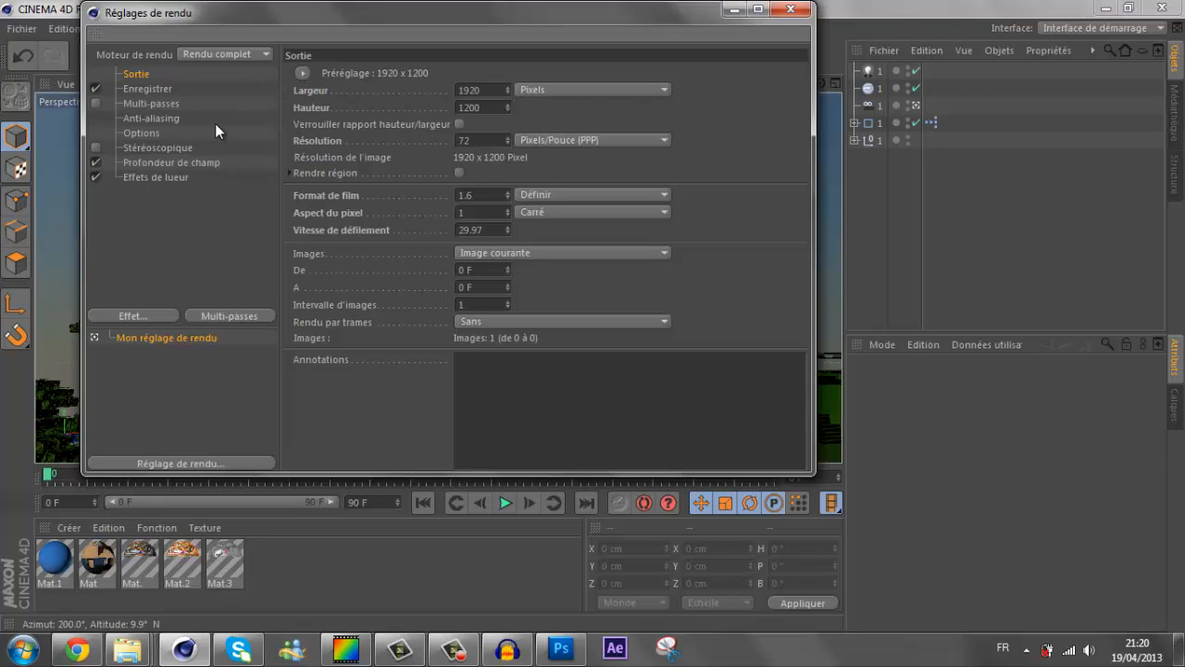
pyautogui.click(136, 90)
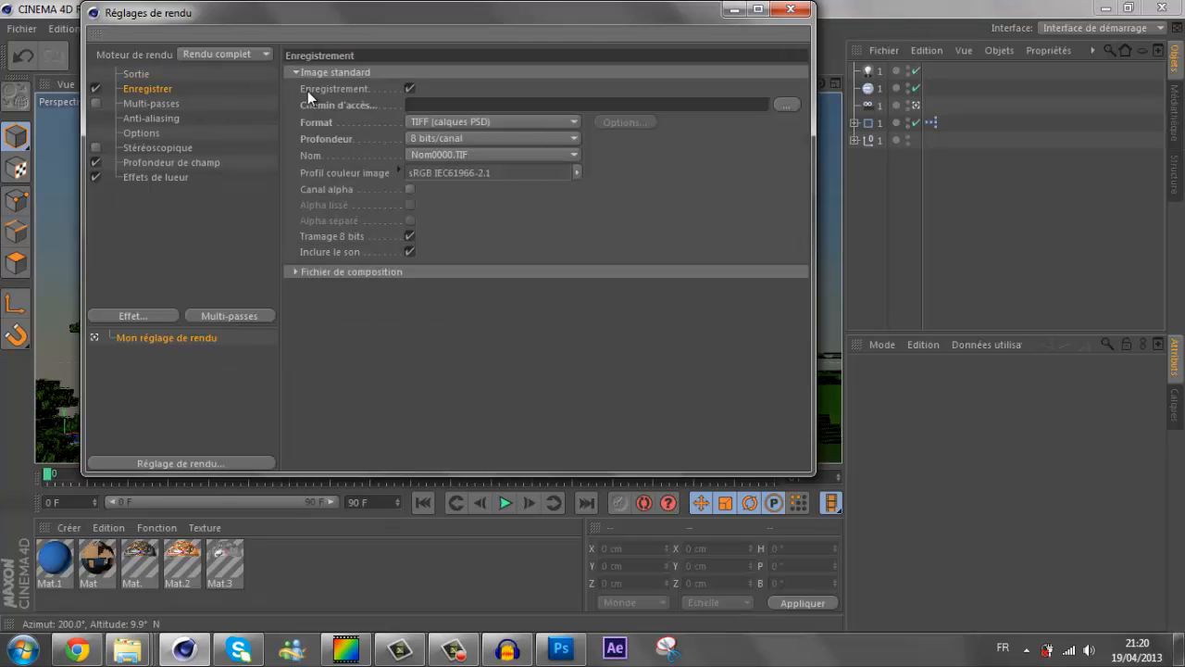
pyautogui.click(777, 104)
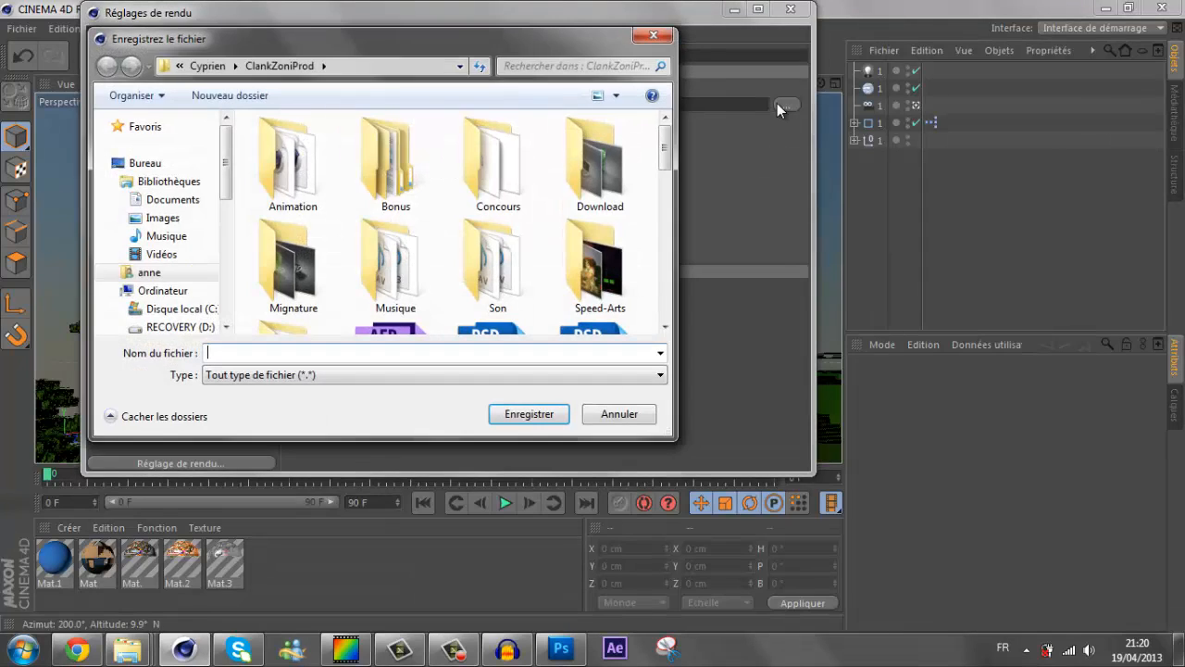
pyautogui.write('CDVI3D')
pyautogui.press('Return')
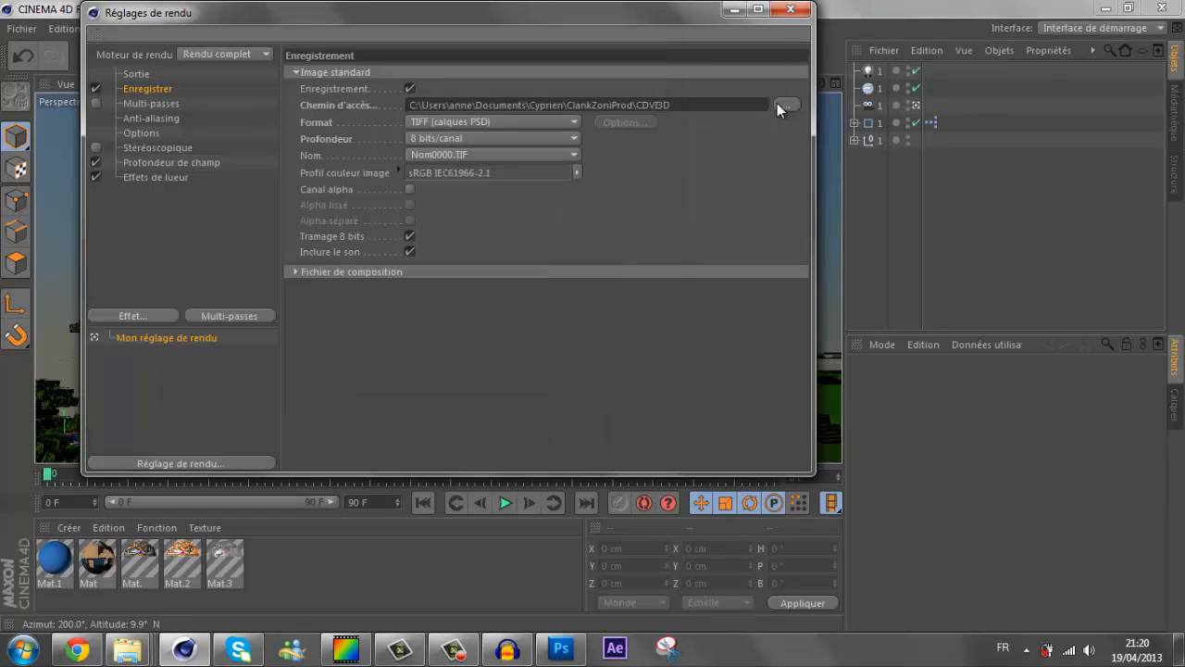
# Step: Set the saved image format to JPEG and accept its quality of 100
pyautogui.click(413, 121)
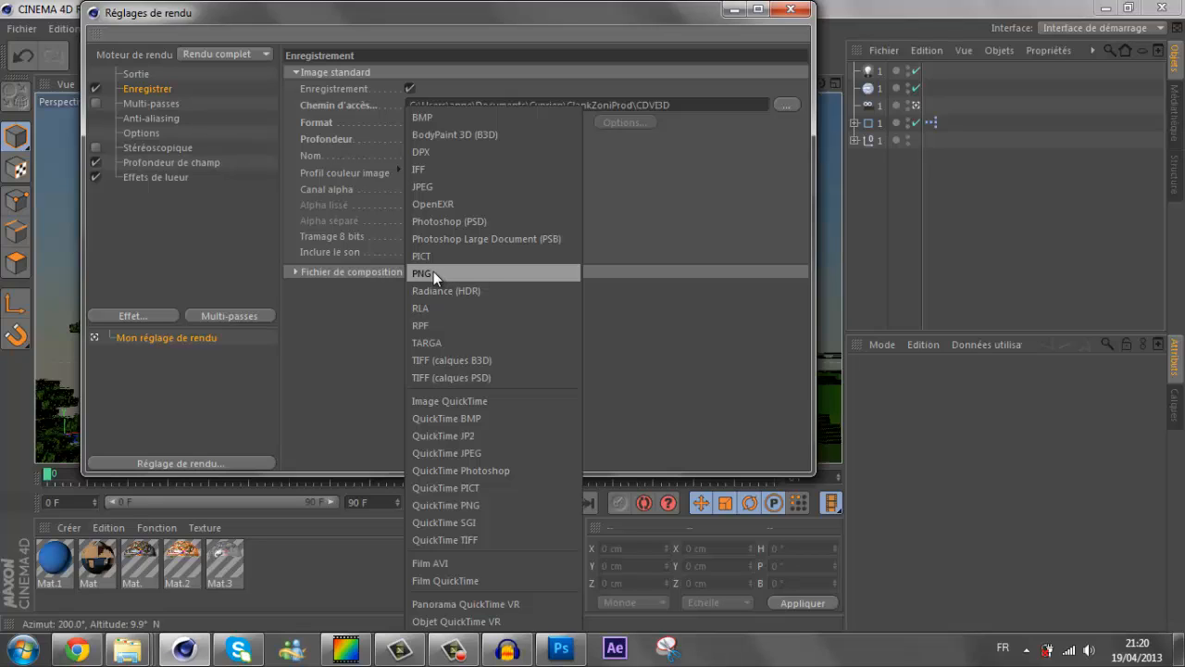
pyautogui.click(417, 187)
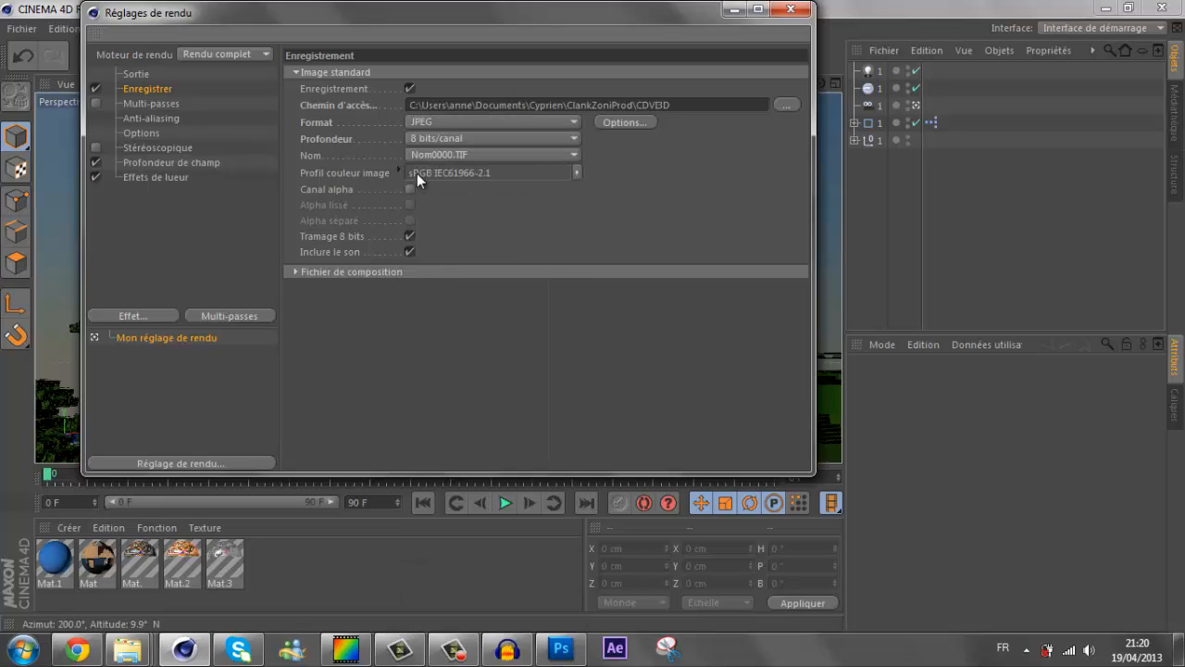
pyautogui.click(617, 123)
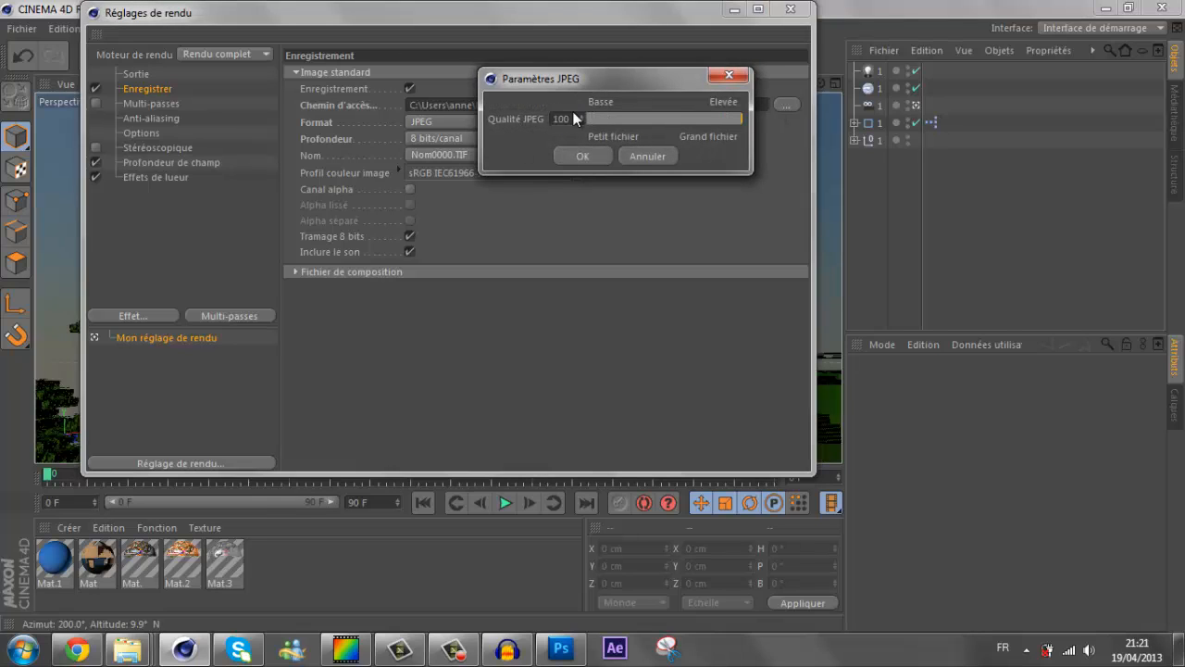
pyautogui.click(585, 155)
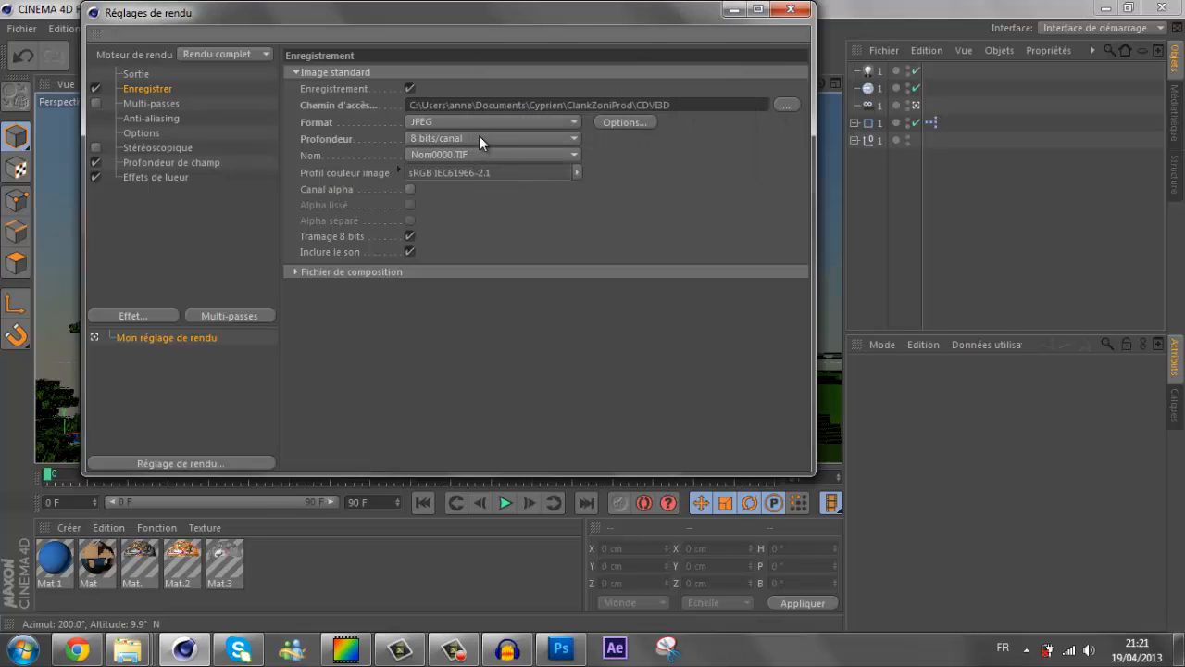
# Step: Set the saved image format to PNG with a depth of 16 bits/canal
pyautogui.click(451, 123)
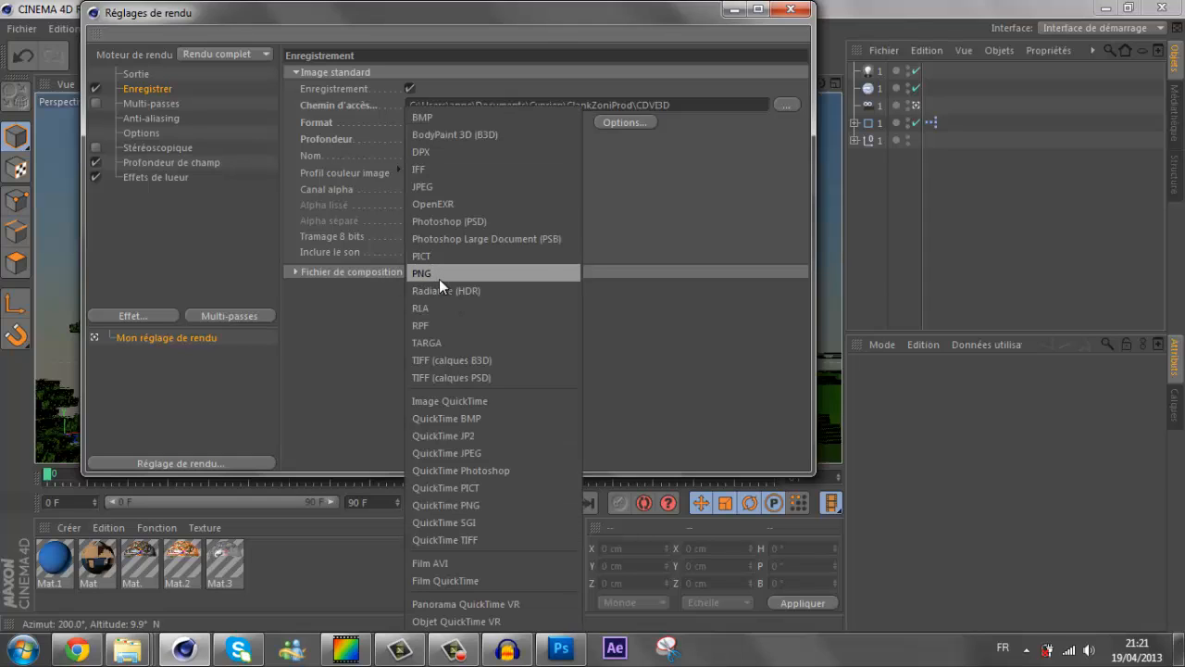
pyautogui.click(439, 278)
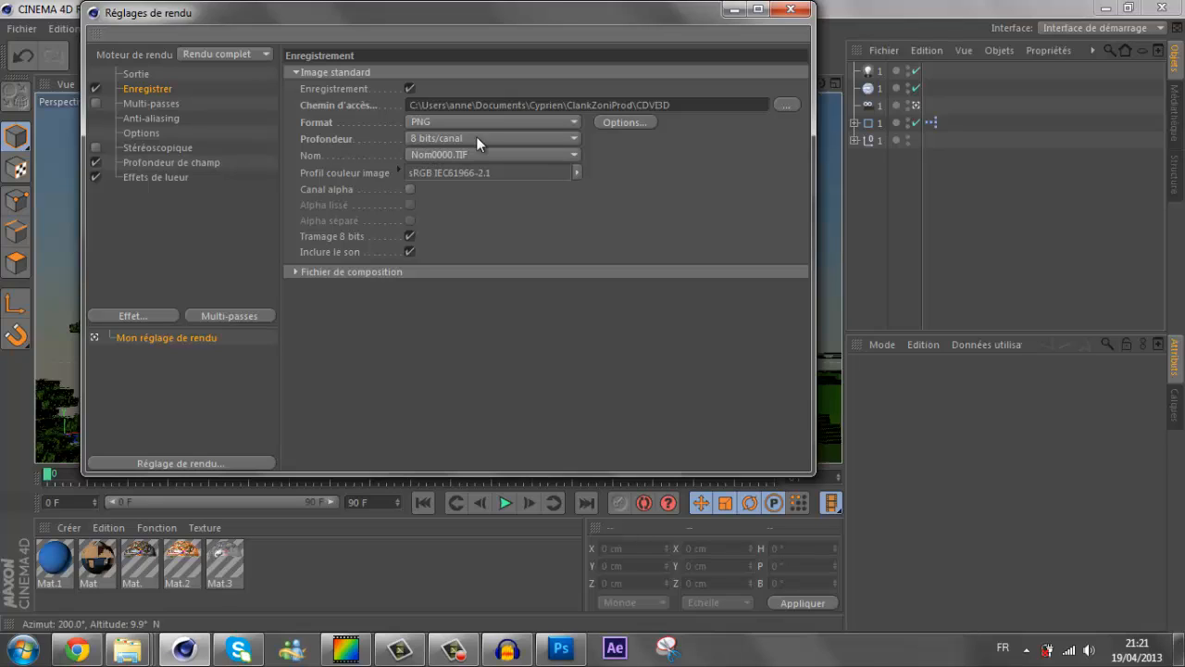
pyautogui.click(422, 139)
pyautogui.click(431, 176)
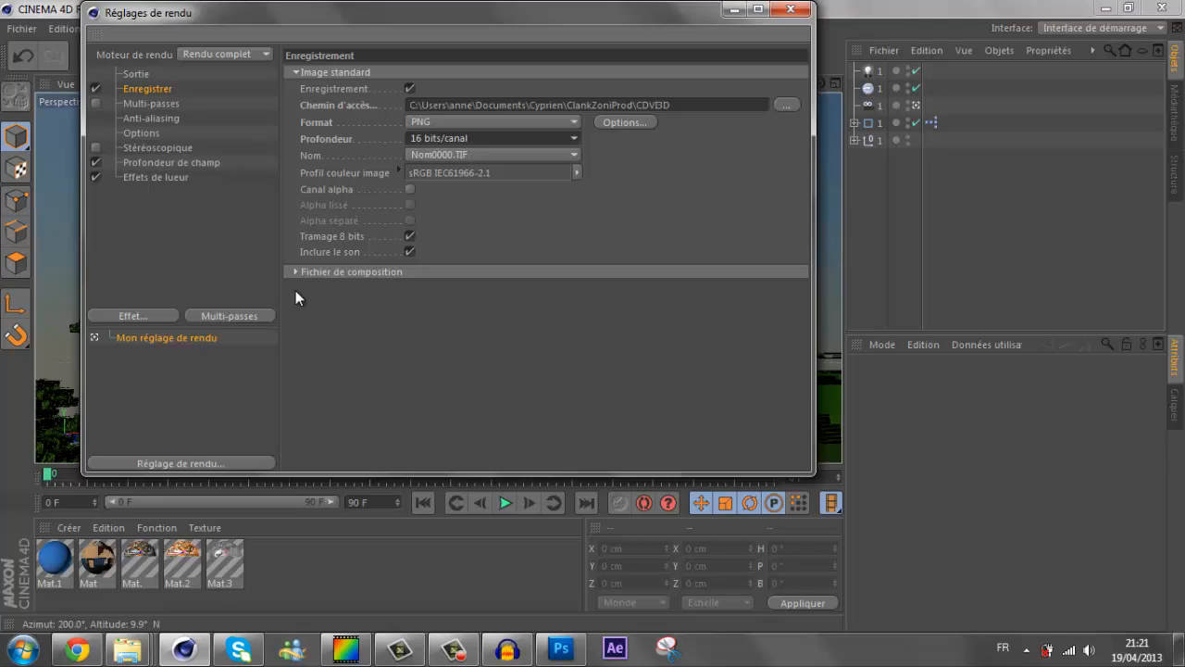
pyautogui.click(422, 139)
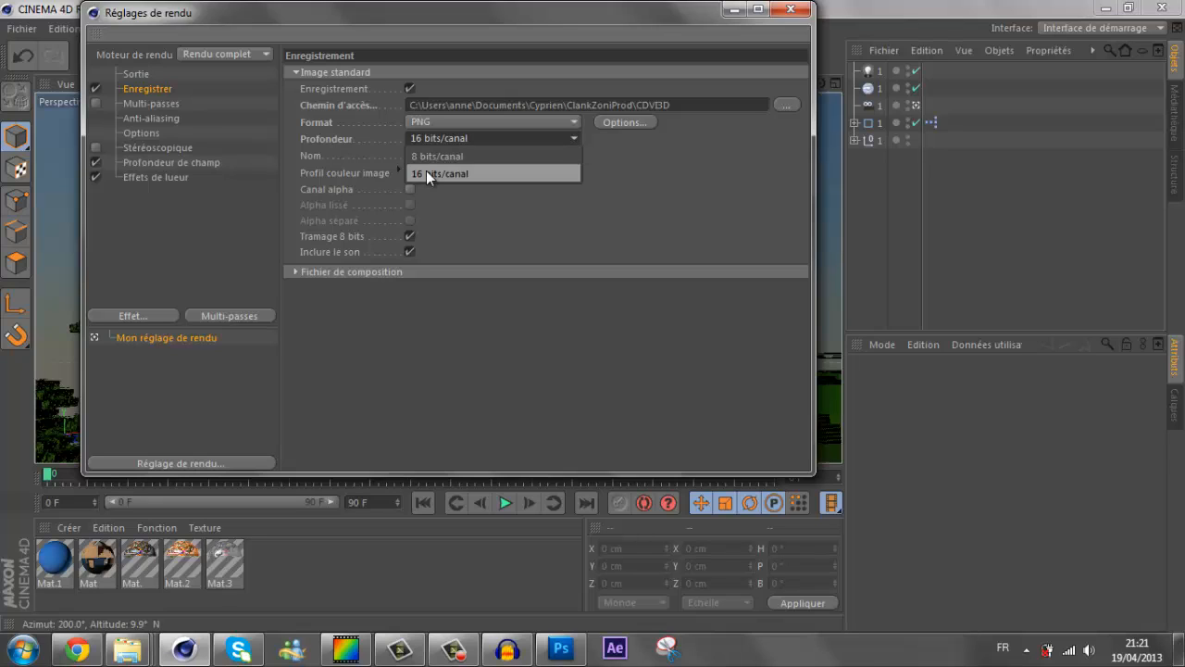
pyautogui.click(426, 170)
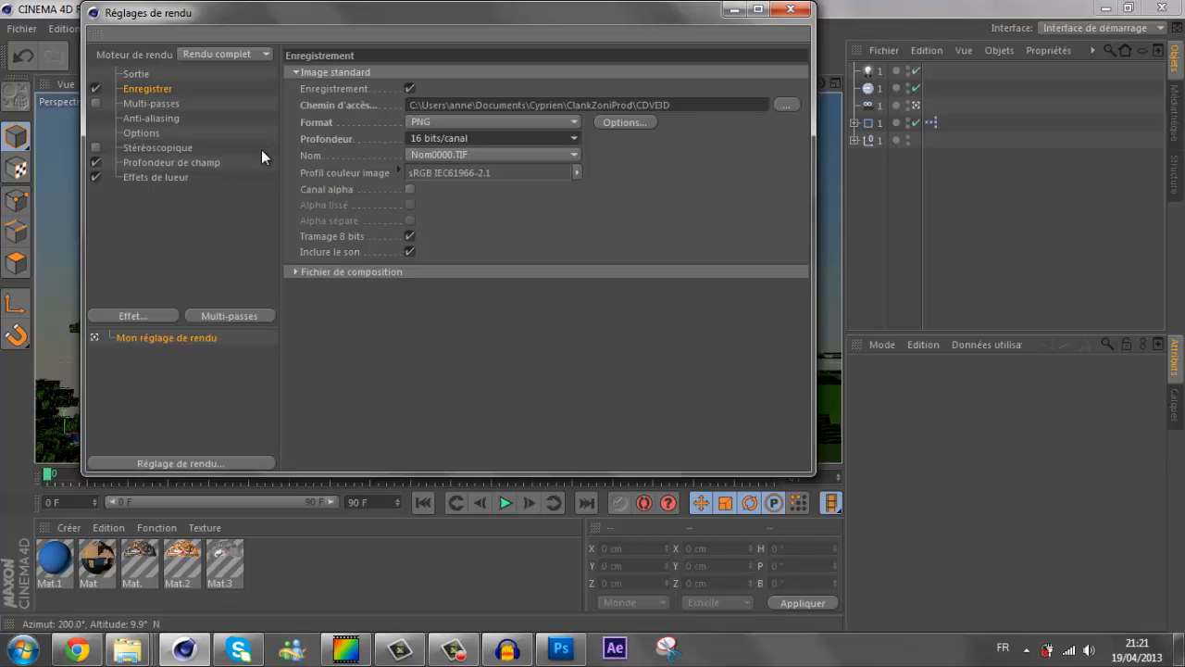
# Step: Set the render's anti-aliasing to Au mieux with a maximum level of 2x2
pyautogui.click(152, 104)
pyautogui.click(172, 118)
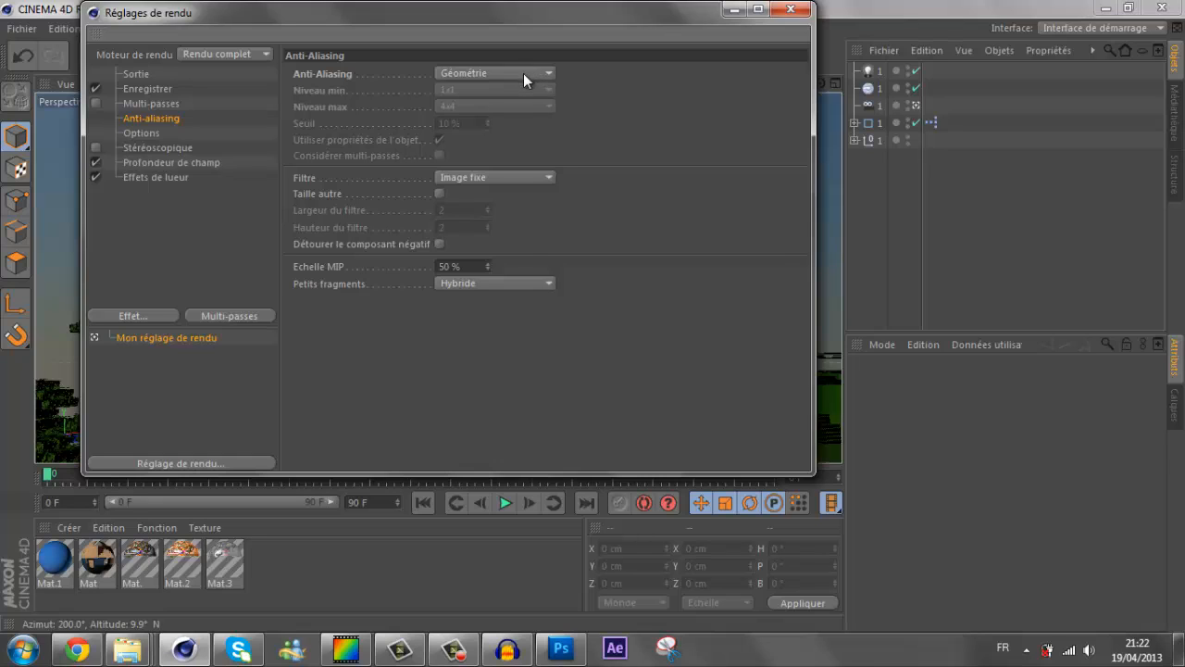
pyautogui.click(523, 73)
pyautogui.click(475, 124)
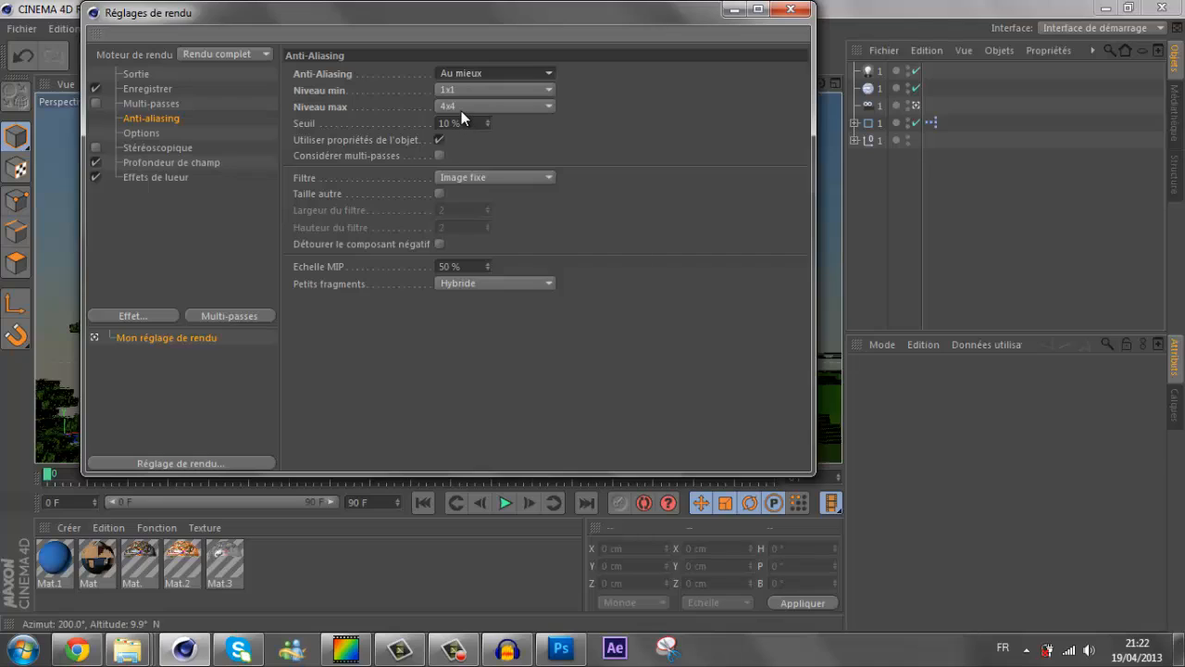
pyautogui.scroll(-1, 458, 108)
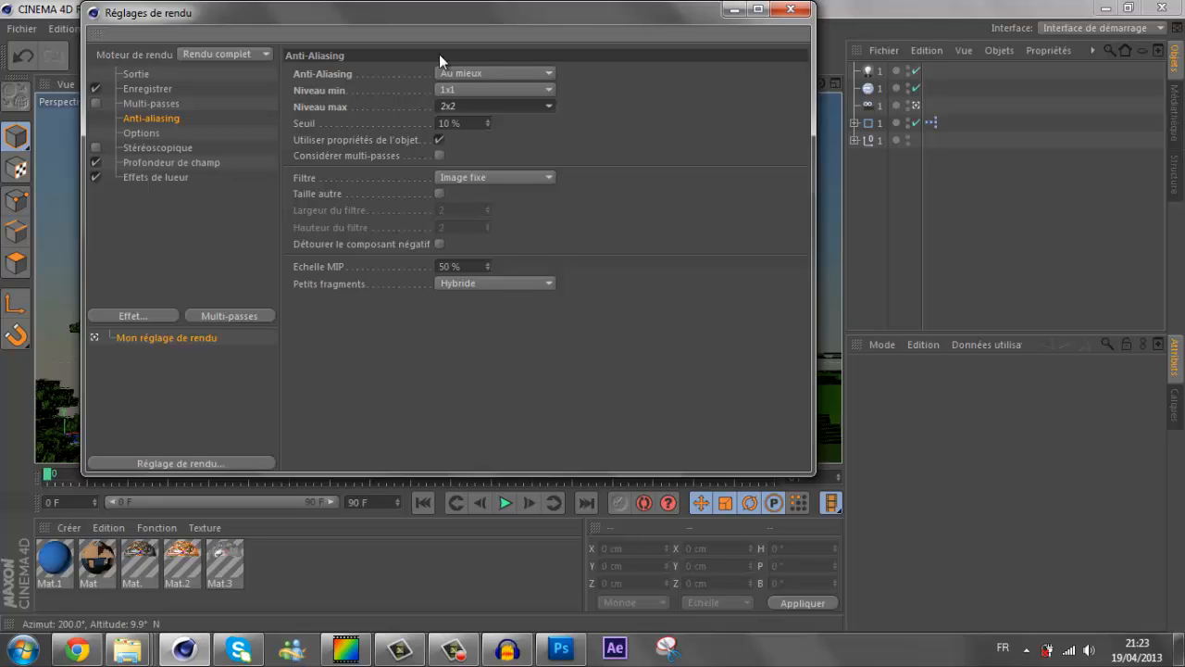
pyautogui.click(445, 104)
# Step: Review the remaining render categories from Options to Effets de lueur and add the Occlusion ambiante effect
pyautogui.click(140, 133)
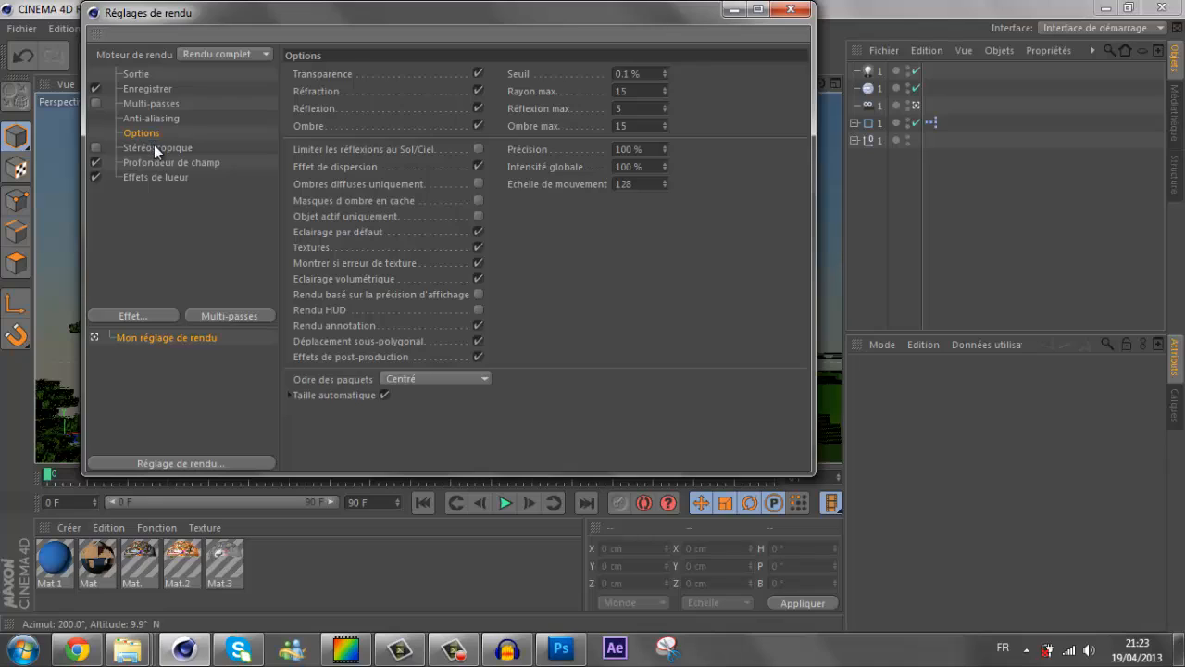
pyautogui.click(154, 146)
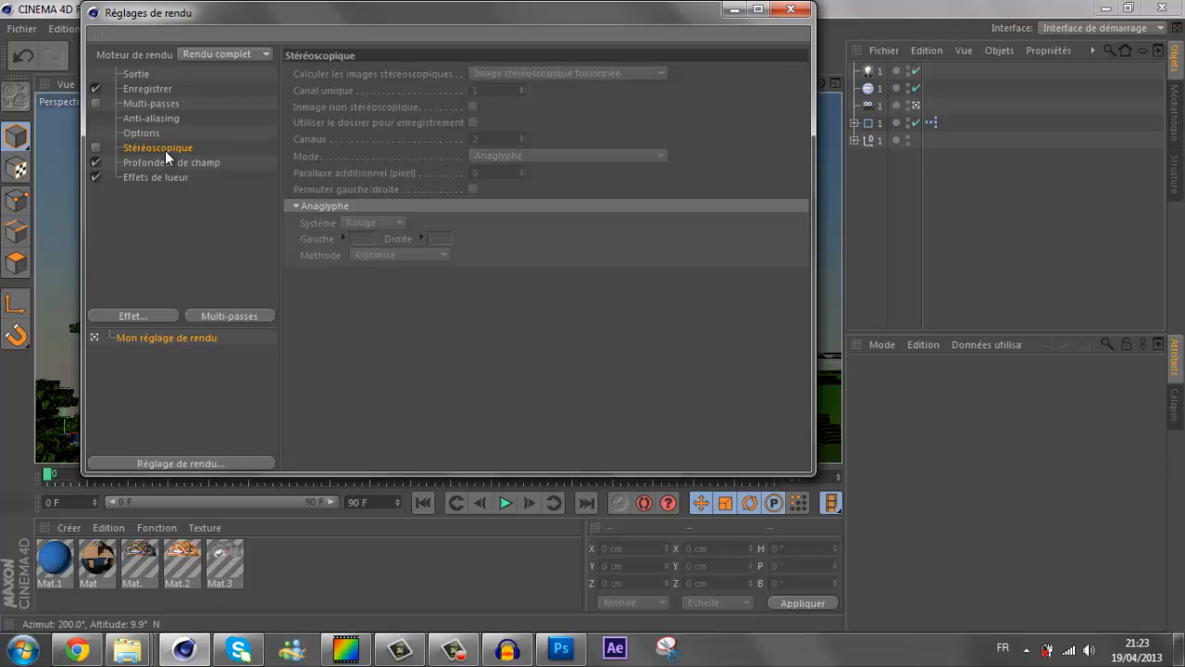
pyautogui.click(184, 163)
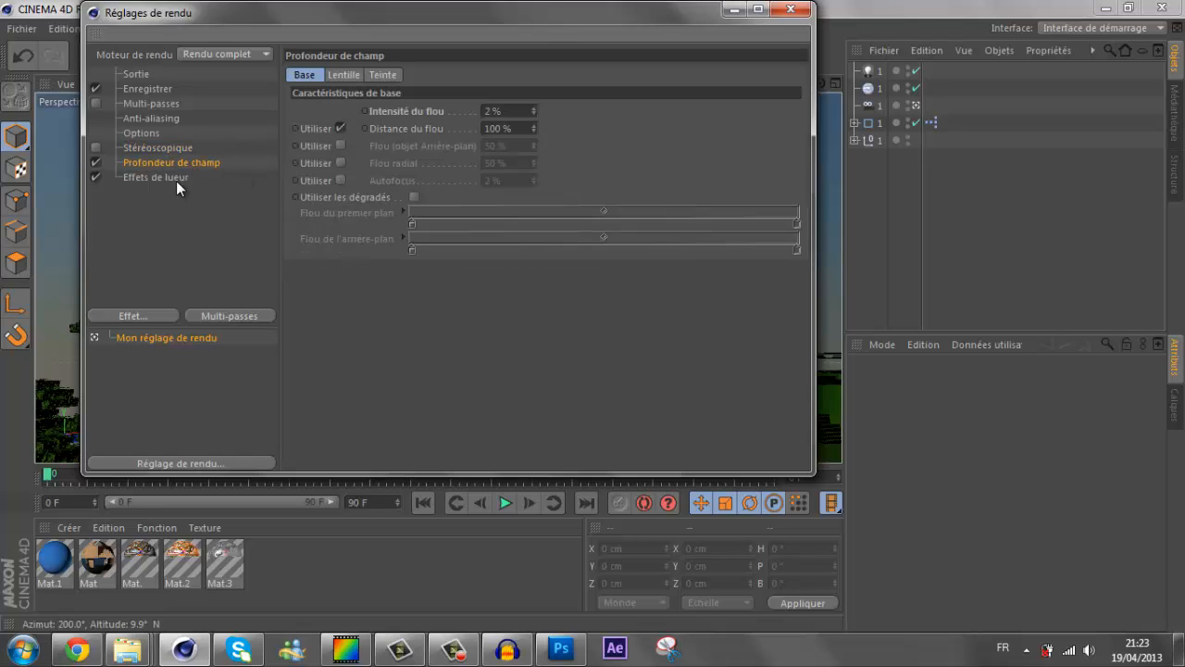
pyautogui.click(162, 179)
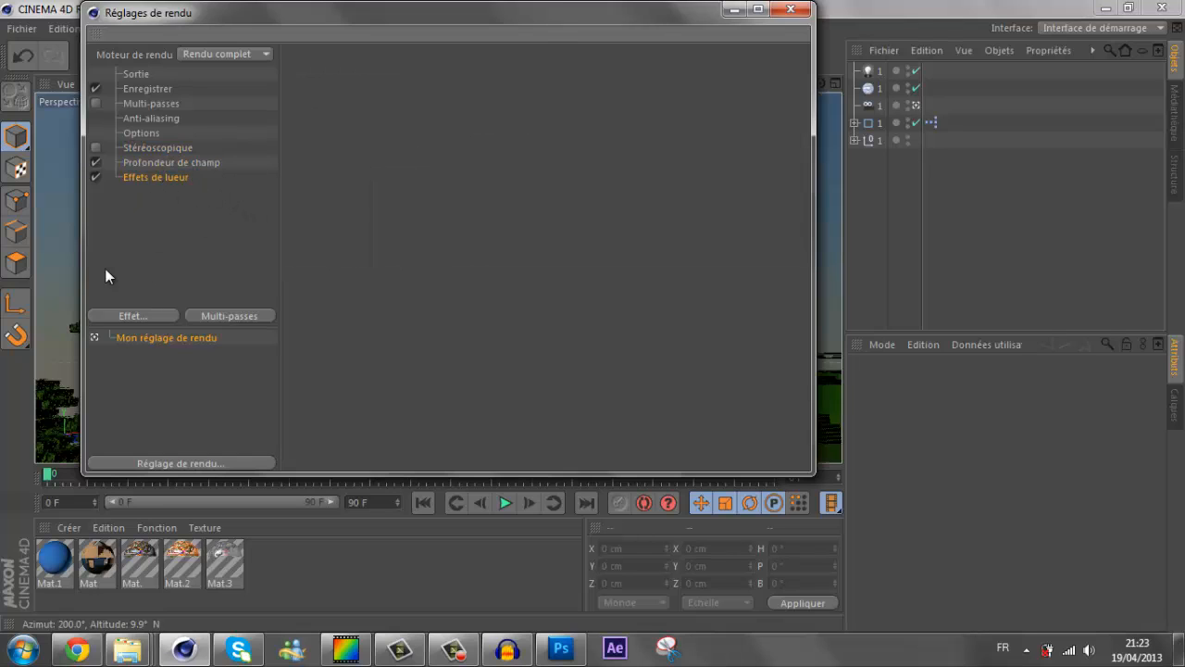
pyautogui.click(157, 318)
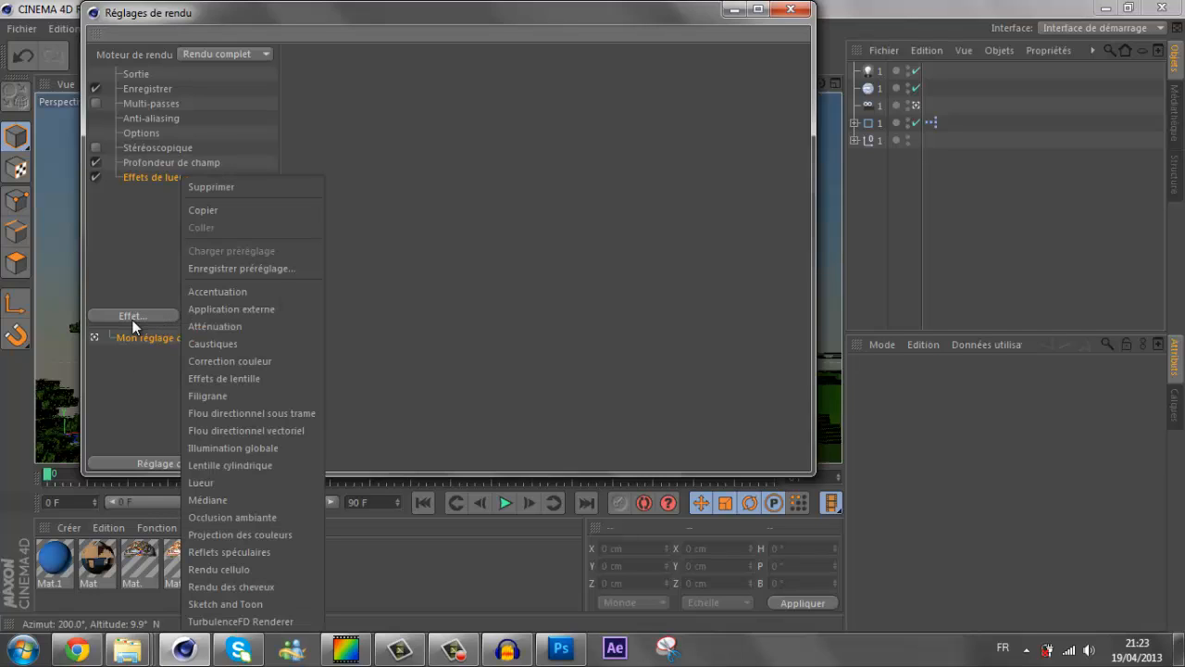
pyautogui.click(244, 520)
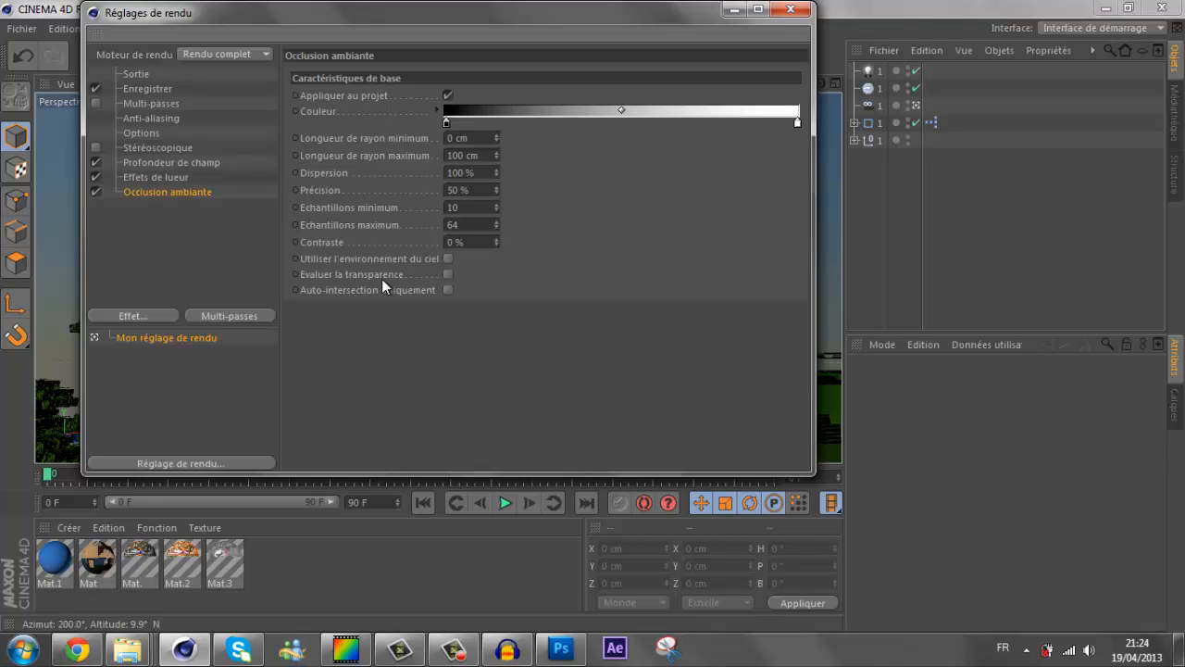
# Step: Set both the minimum and maximum ray lengths of the ambient occlusion to 16 cm
pyautogui.click(478, 139)
pyautogui.write('16')
pyautogui.press('Tab')
pyautogui.write('16')
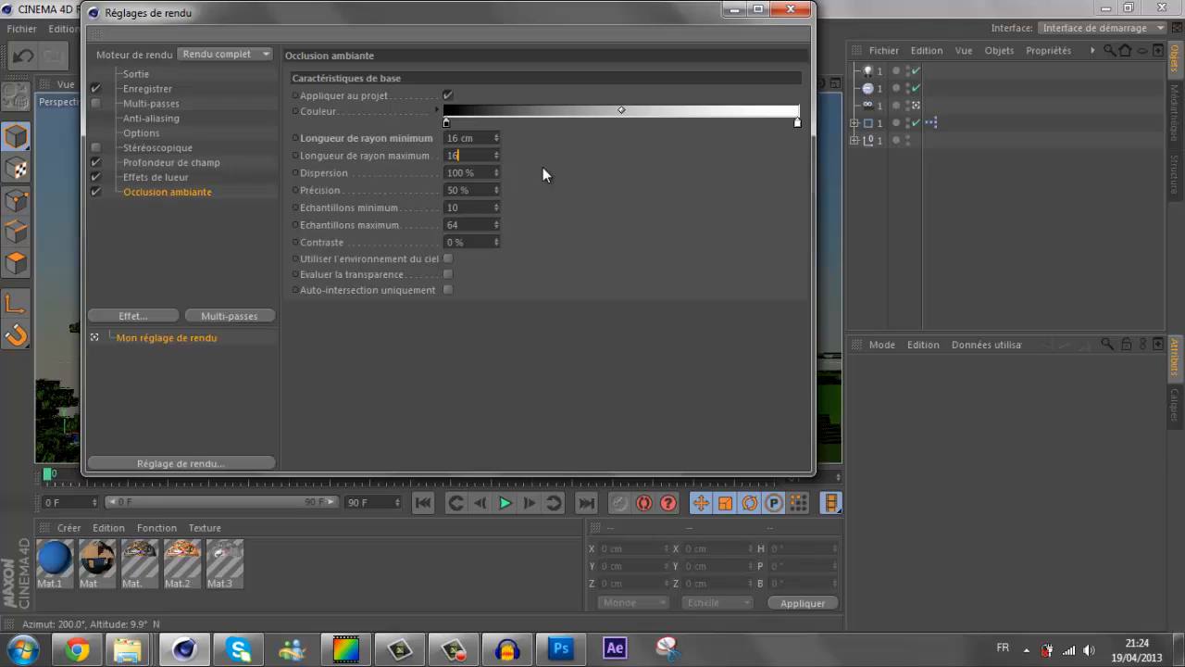
pyautogui.press('Return')
# Step: Set the ambient occlusion's precision to 100 % and its minimum samples to 64
pyautogui.moveTo(477, 189); pyautogui.dragTo(153, 189)
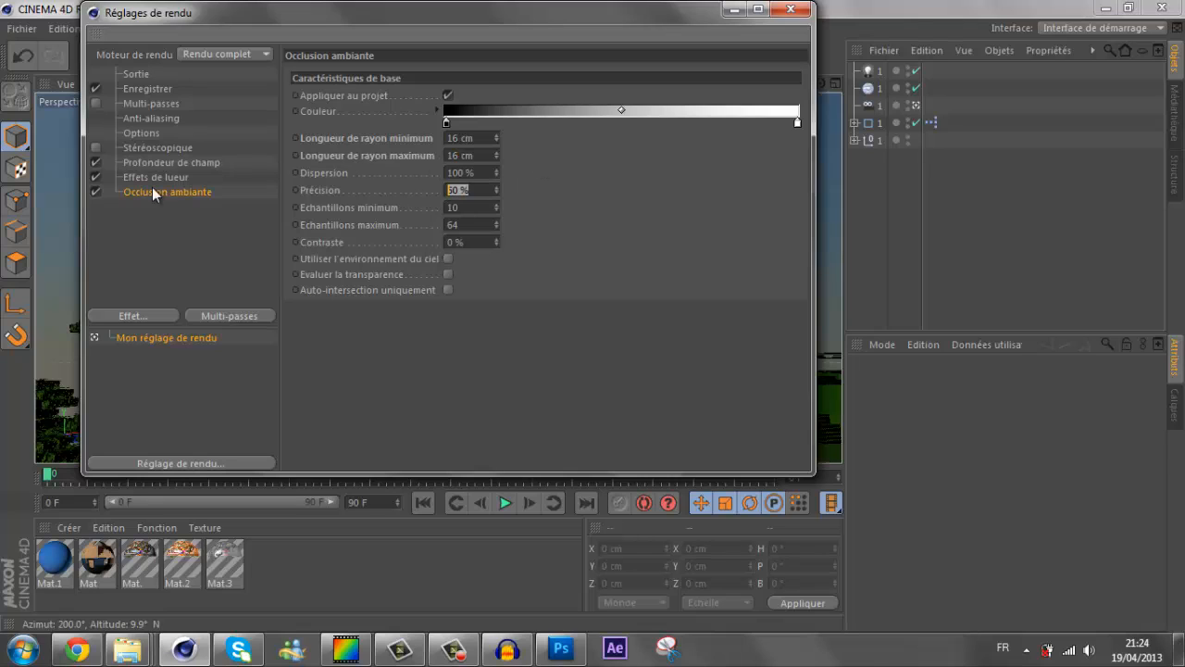
pyautogui.write('100')
pyautogui.press('Tab')
pyautogui.write('64')
pyautogui.press('Return')
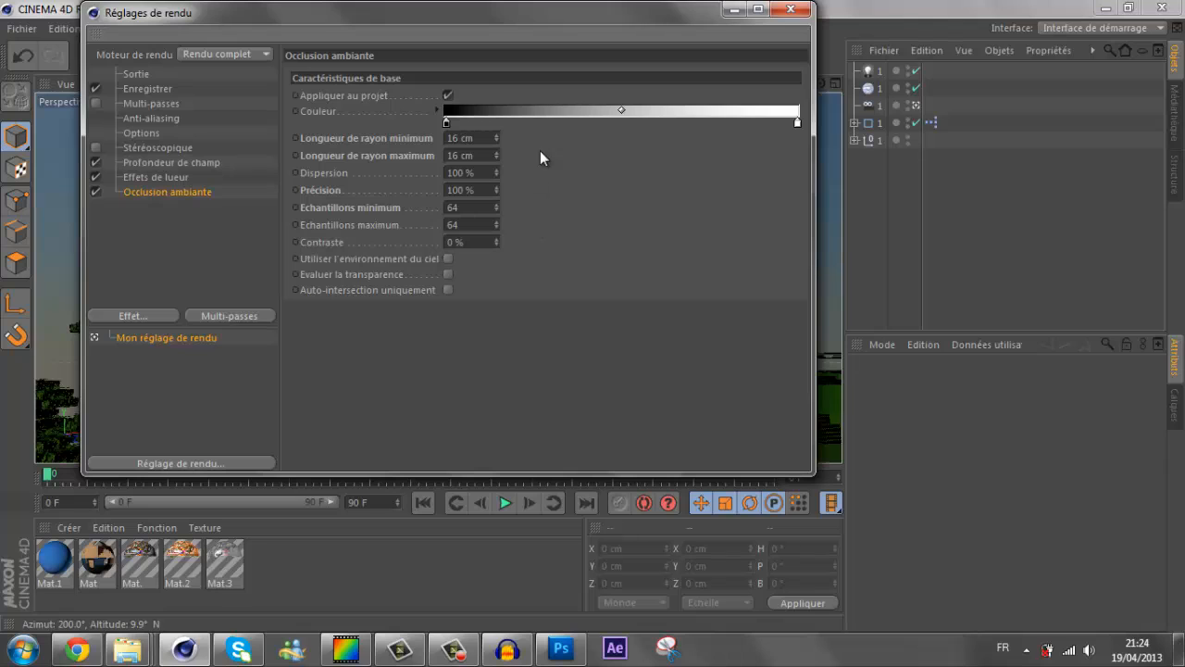
# Step: Accept black and white as the ambient occlusion gradient's end colours and enable Evaluer la transparence
pyautogui.doubleClick(447, 122)
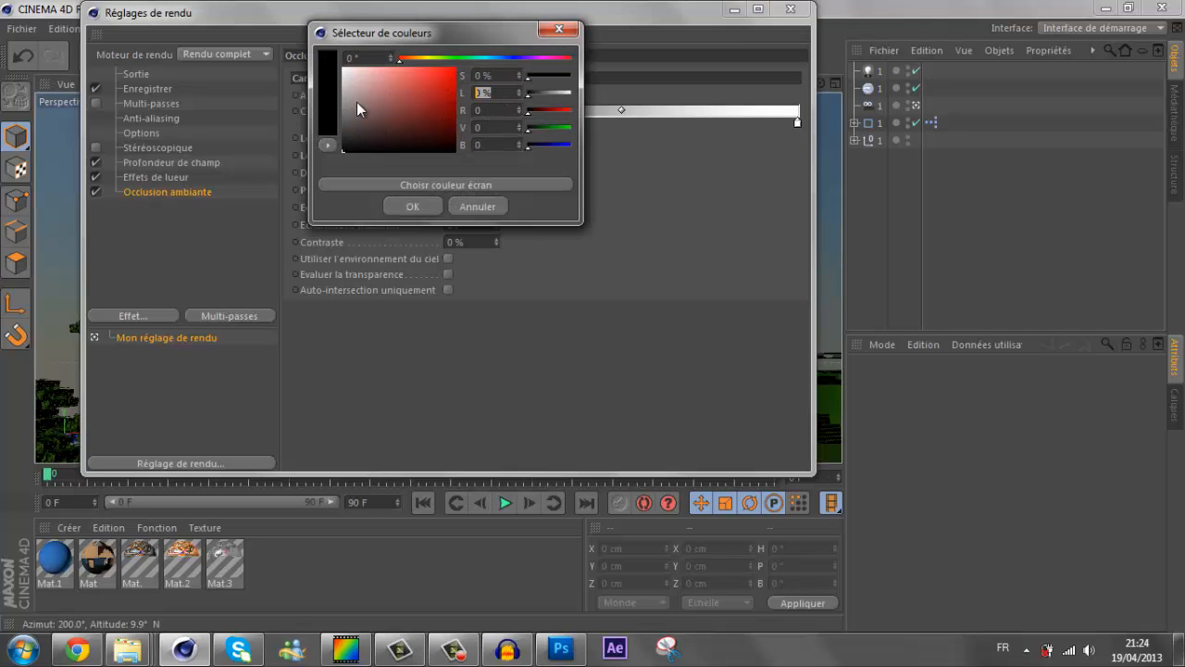
pyautogui.press('Return')
pyautogui.doubleClick(798, 123)
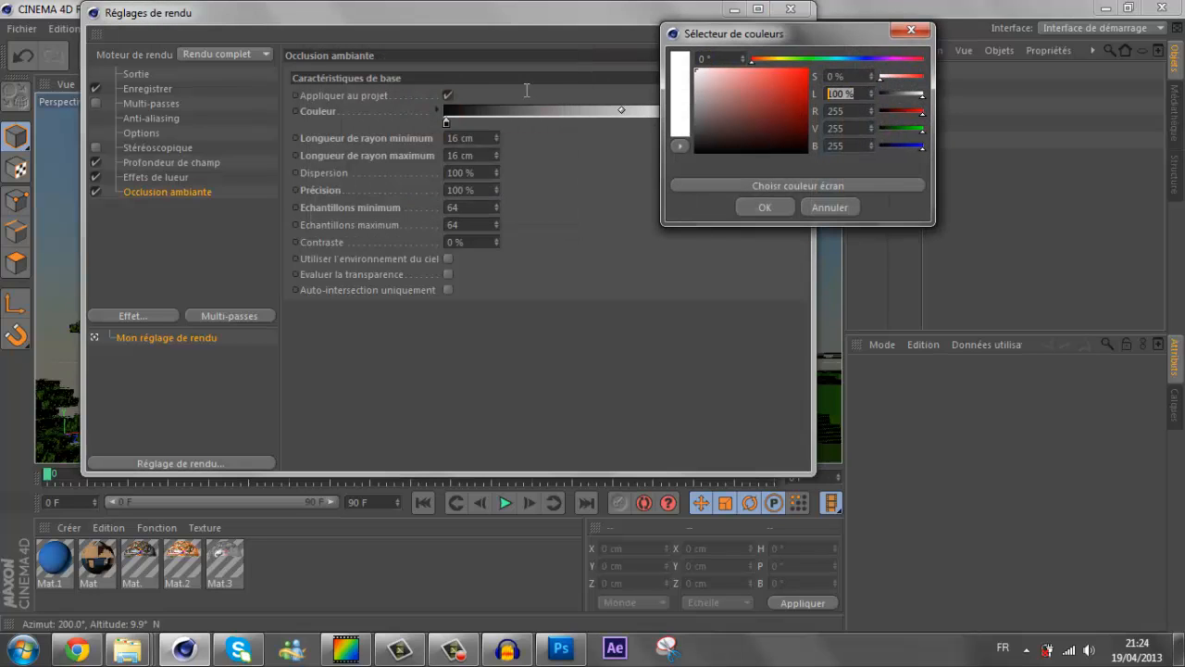
pyautogui.press('Return')
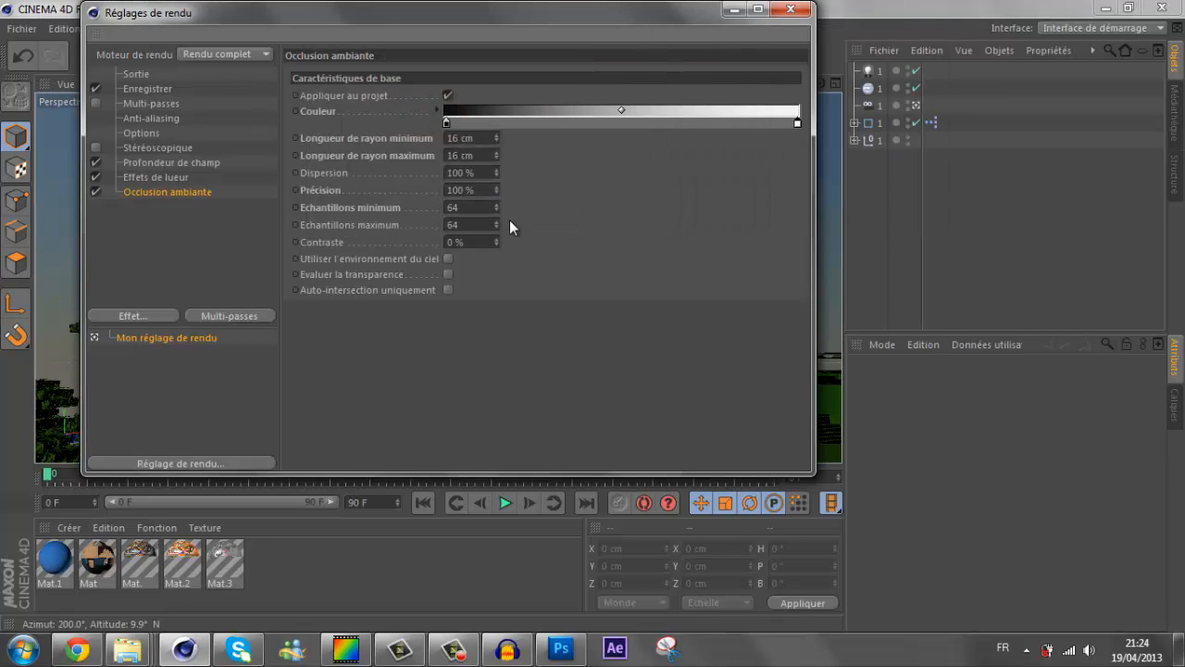
pyautogui.click(448, 274)
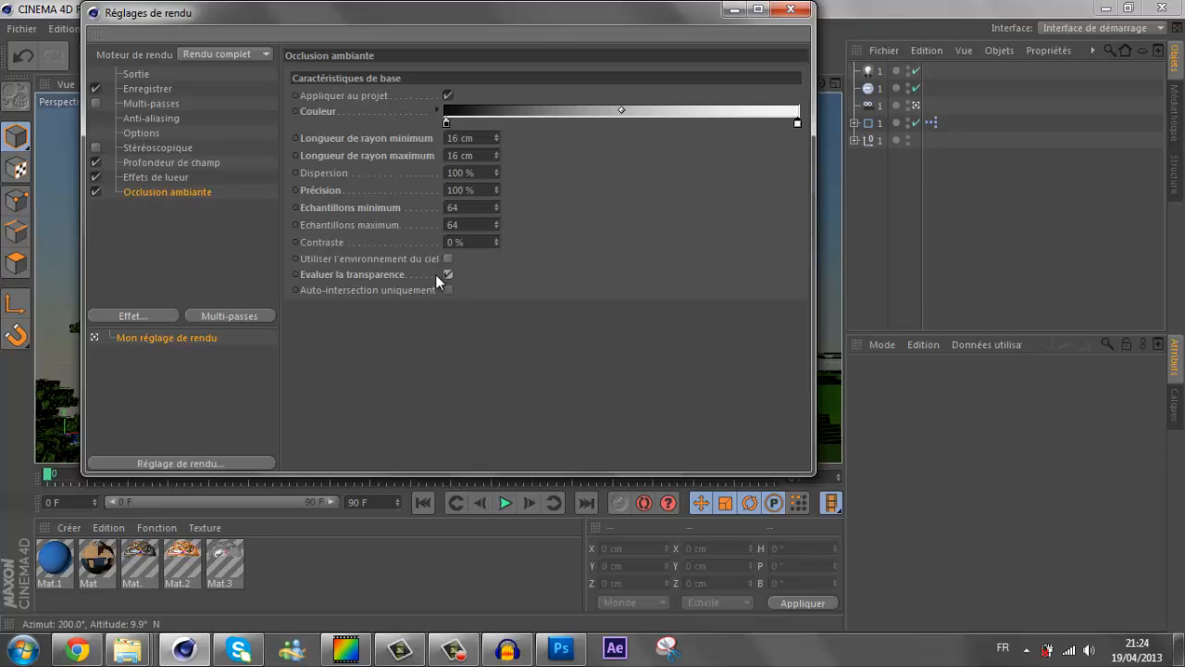
# Step: Add the Illumination globale effect and choose IR (Image fixe) as its IG mode
pyautogui.click(118, 313)
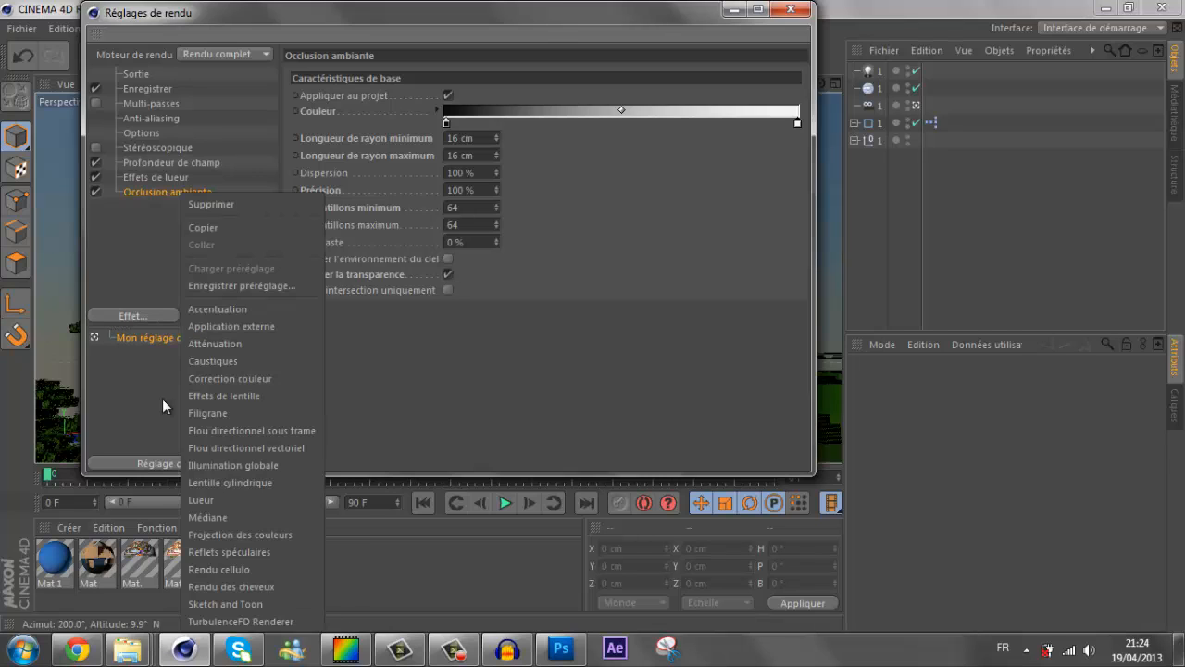
pyautogui.click(208, 466)
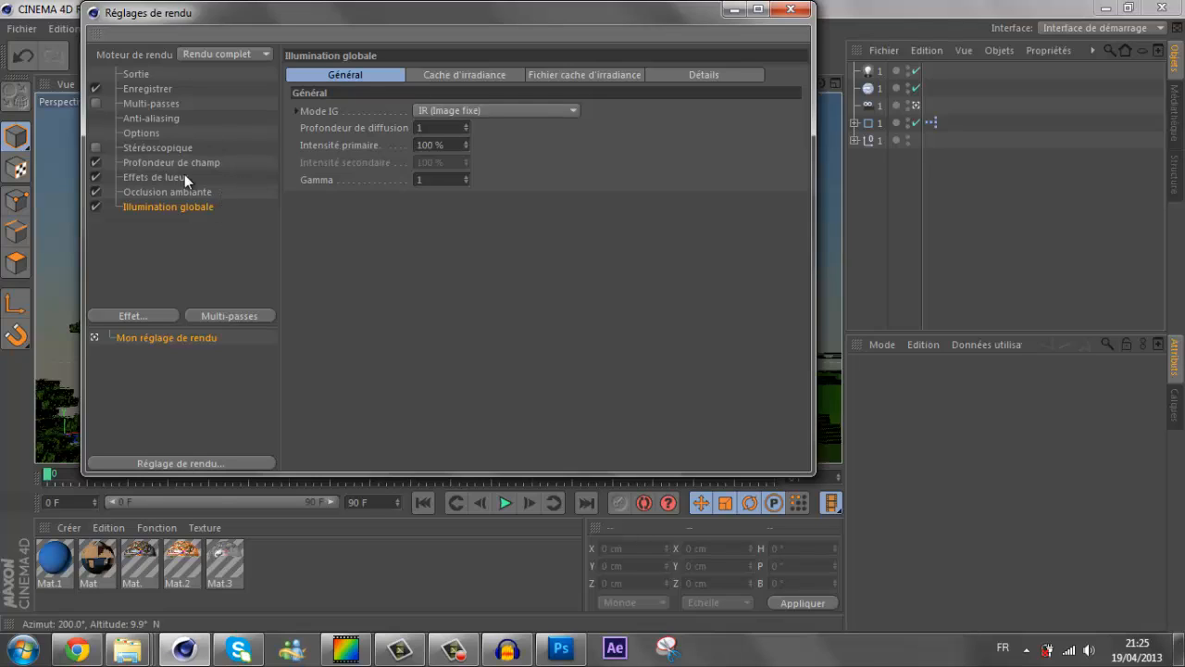
pyautogui.click(426, 71)
pyautogui.click(345, 74)
pyautogui.click(471, 110)
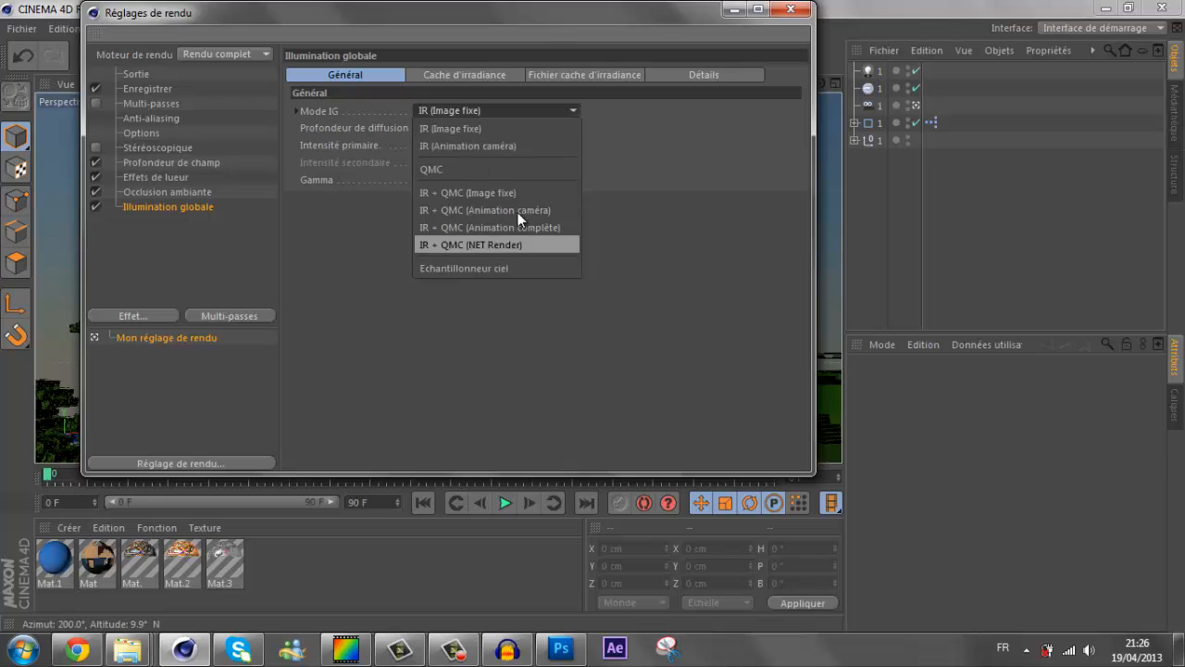
pyautogui.click(474, 128)
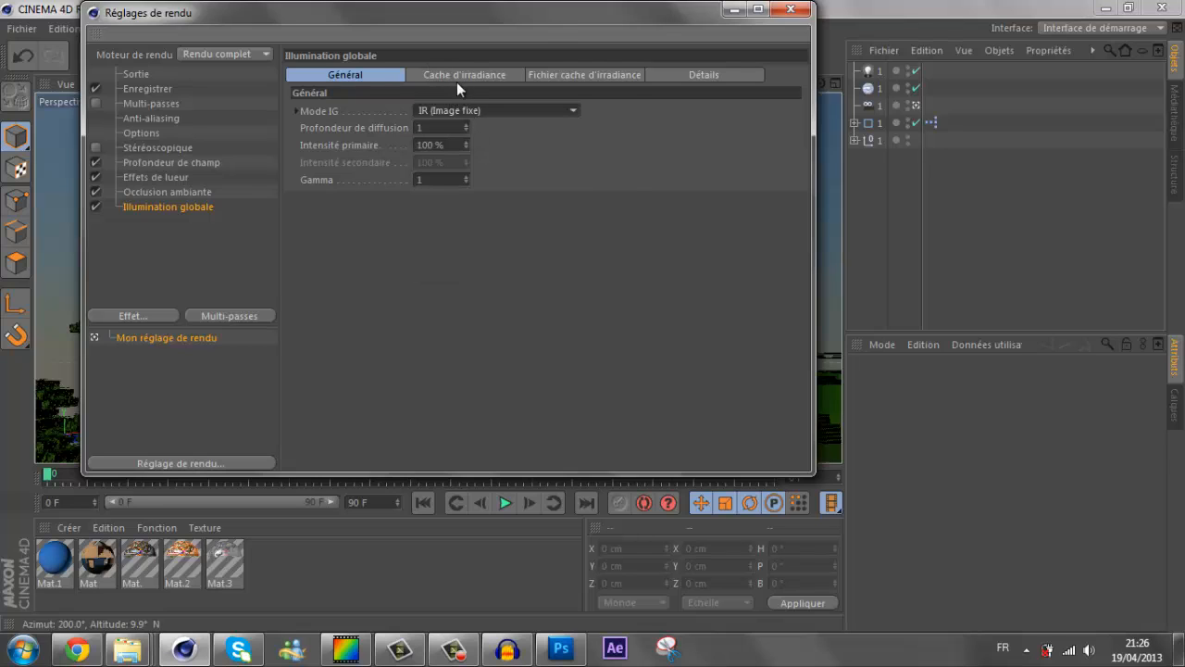
# Step: Choose Moyenne for Echantillons stochastiques in the global illumination's irradiance cache settings
pyautogui.click(461, 76)
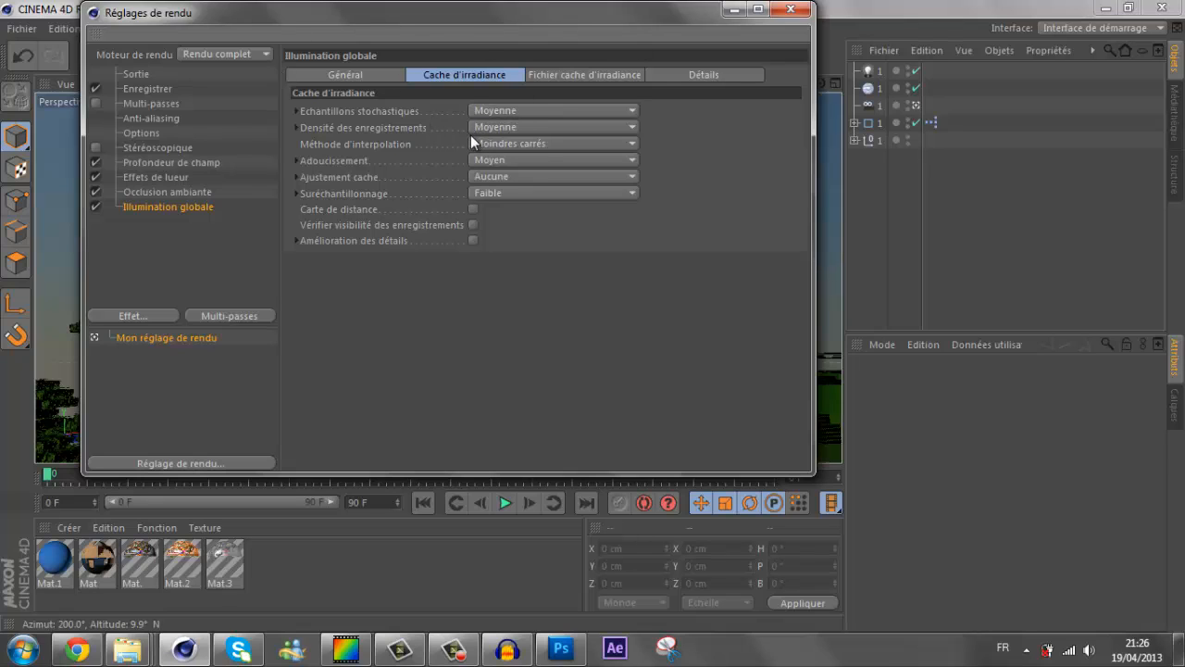
pyautogui.click(495, 110)
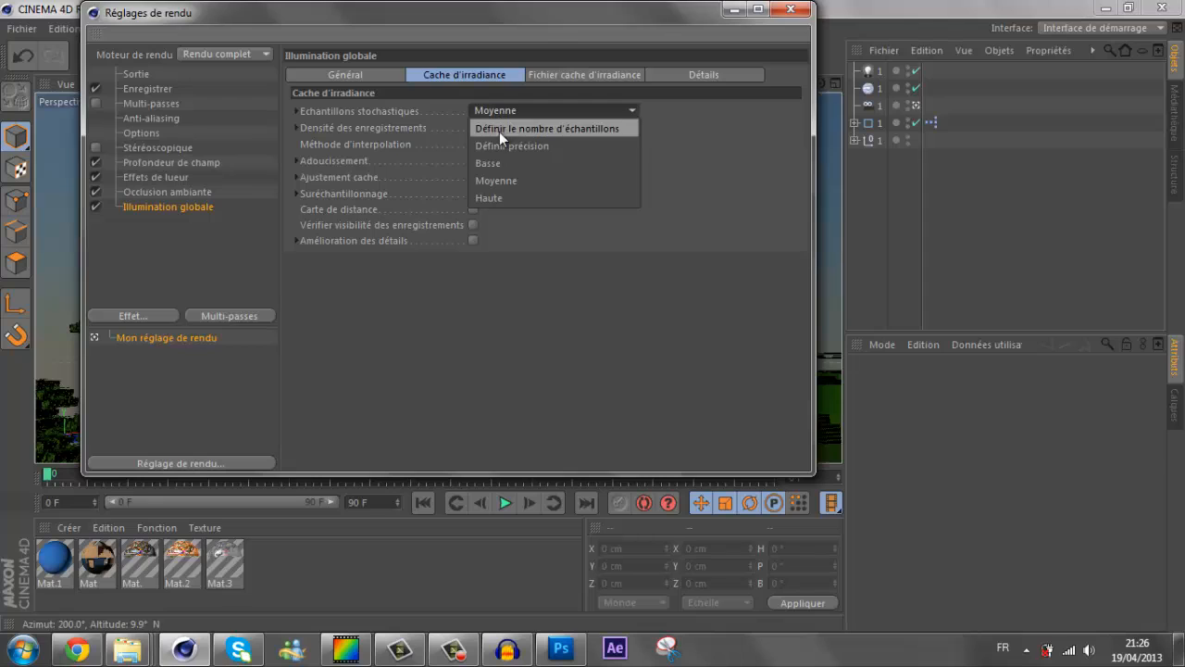
pyautogui.click(539, 180)
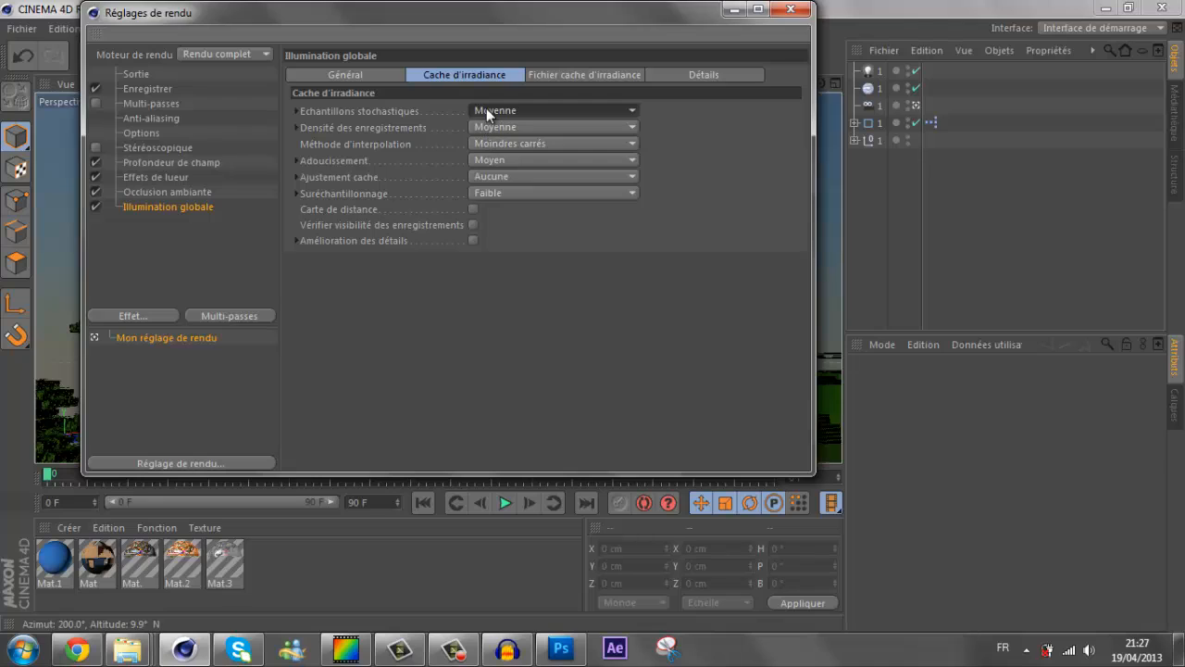
# Step: Set the irradiance cache's Echantillons stochastiques and Densité des enregistrements to Basse, Adoucissement to Minimum and Suréchantillonnage to Moyen
pyautogui.scroll(1, 486, 110)
pyautogui.scroll(1, 482, 129)
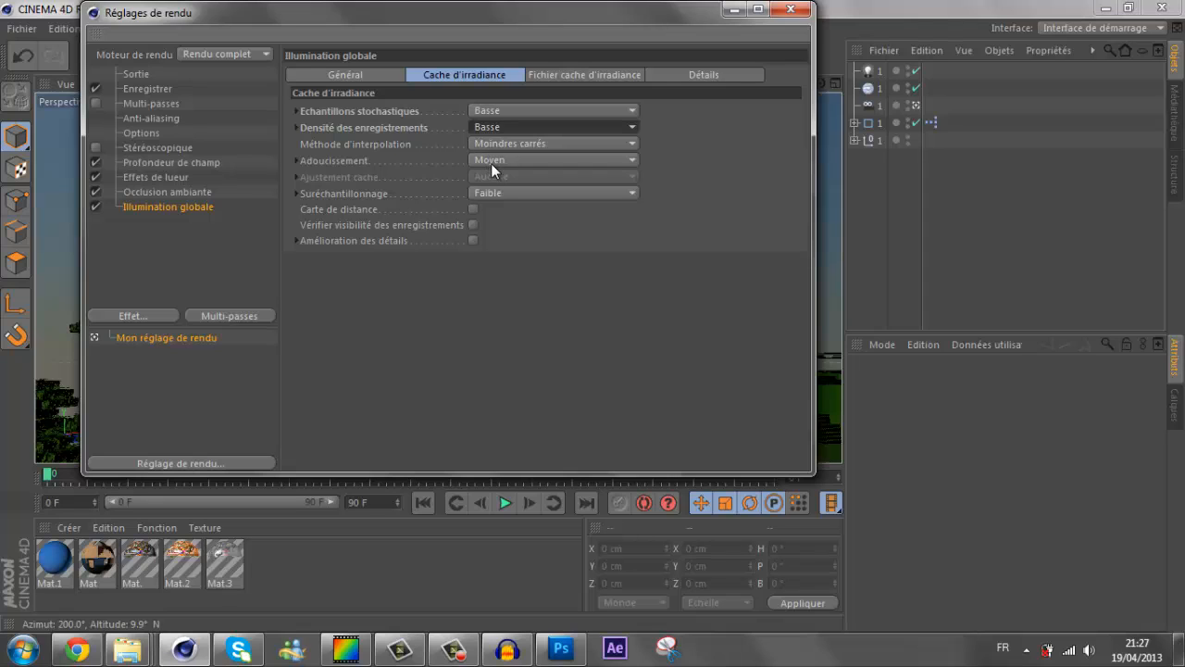
pyautogui.scroll(2, 491, 163)
pyautogui.scroll(1, 495, 192)
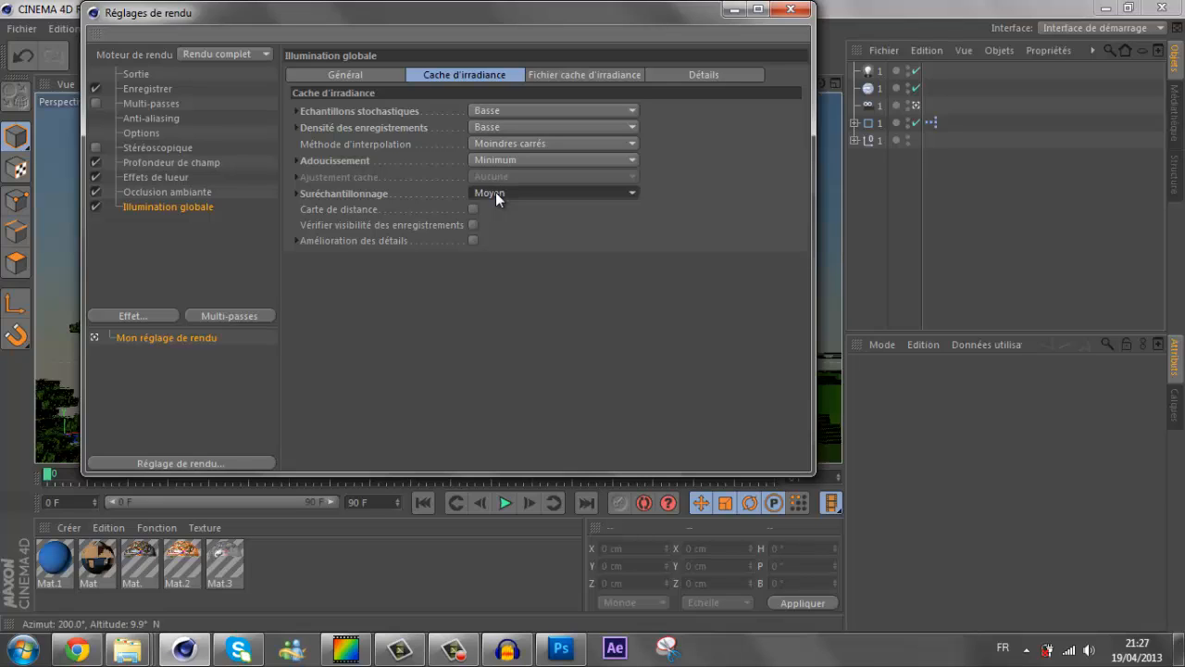
# Step: Set Adoucissement to Moyen, Densité des enregistrements and Echantillons stochastiques to Moyenne, and close the render settings
pyautogui.scroll(-1, 493, 160)
pyautogui.scroll(1, 488, 161)
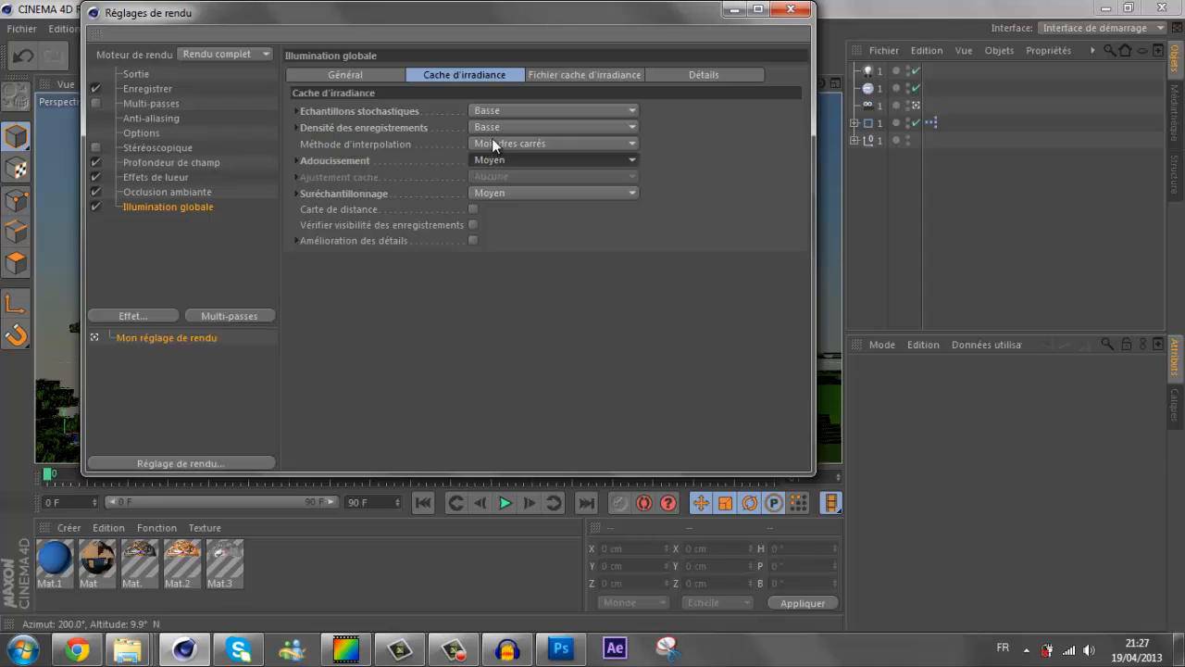
pyautogui.scroll(-1, 491, 125)
pyautogui.scroll(-1, 492, 112)
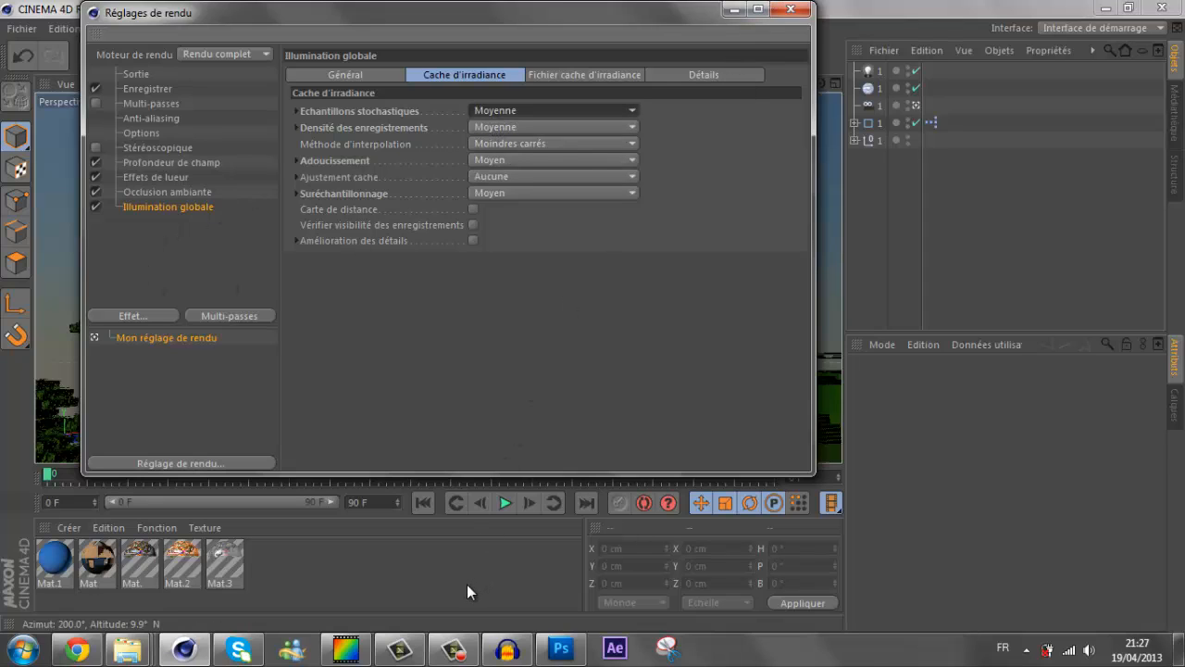
pyautogui.click(803, 11)
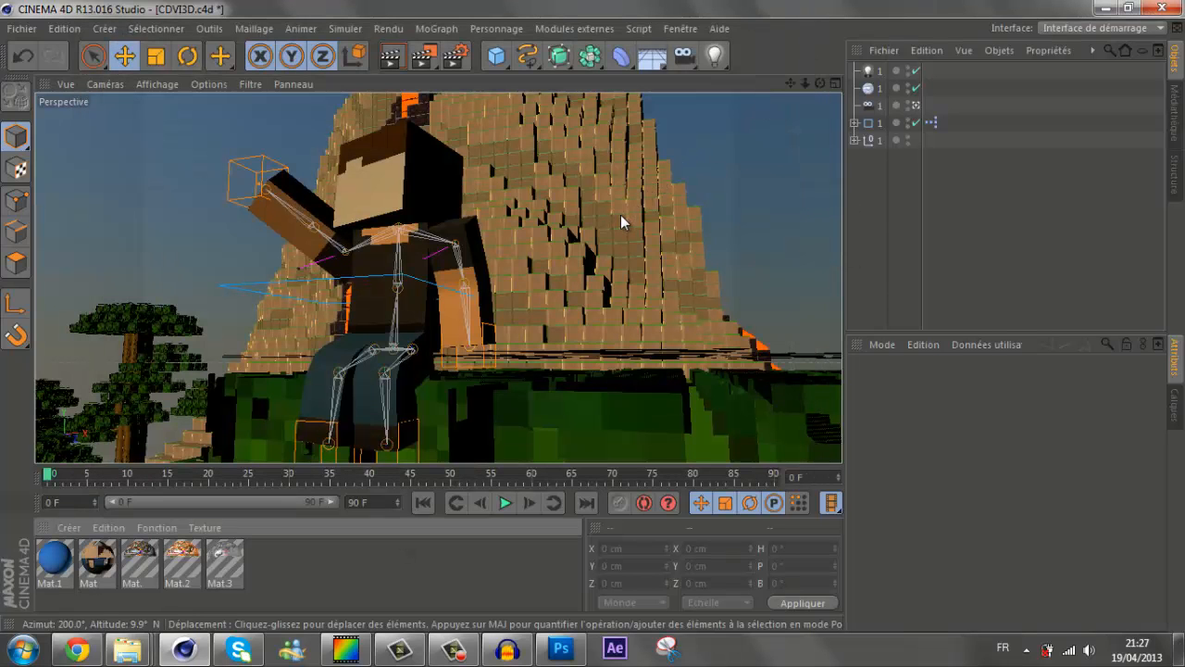